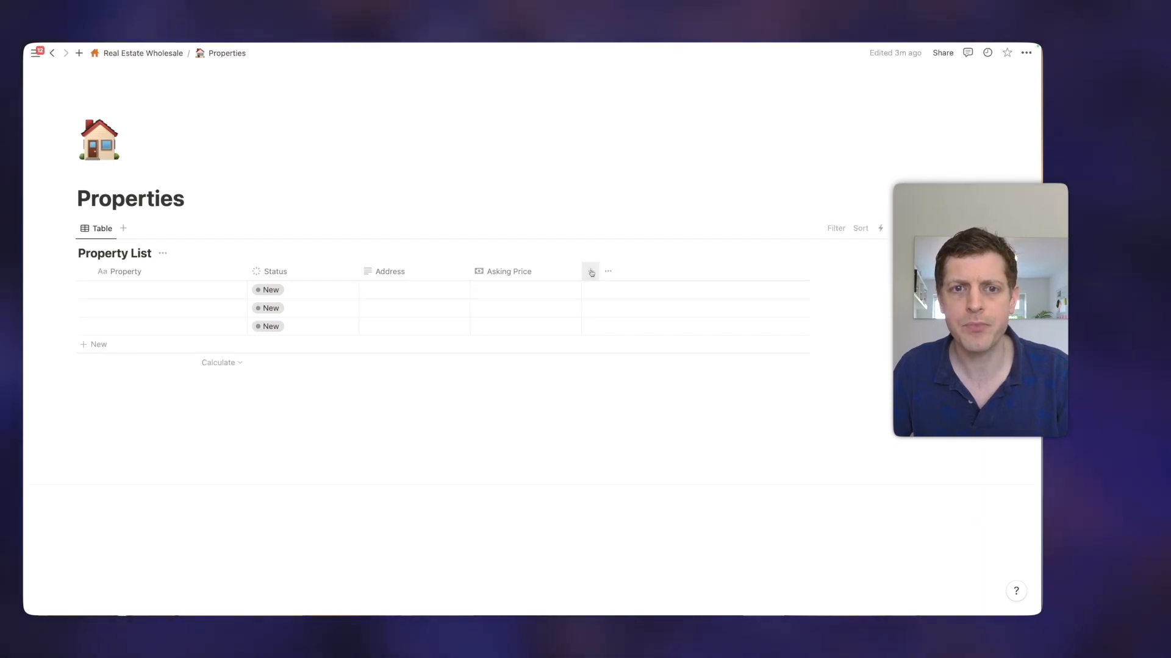
Add a new Relation property to the Property List linked to the Estate Agent Contacts database
click(590, 272)
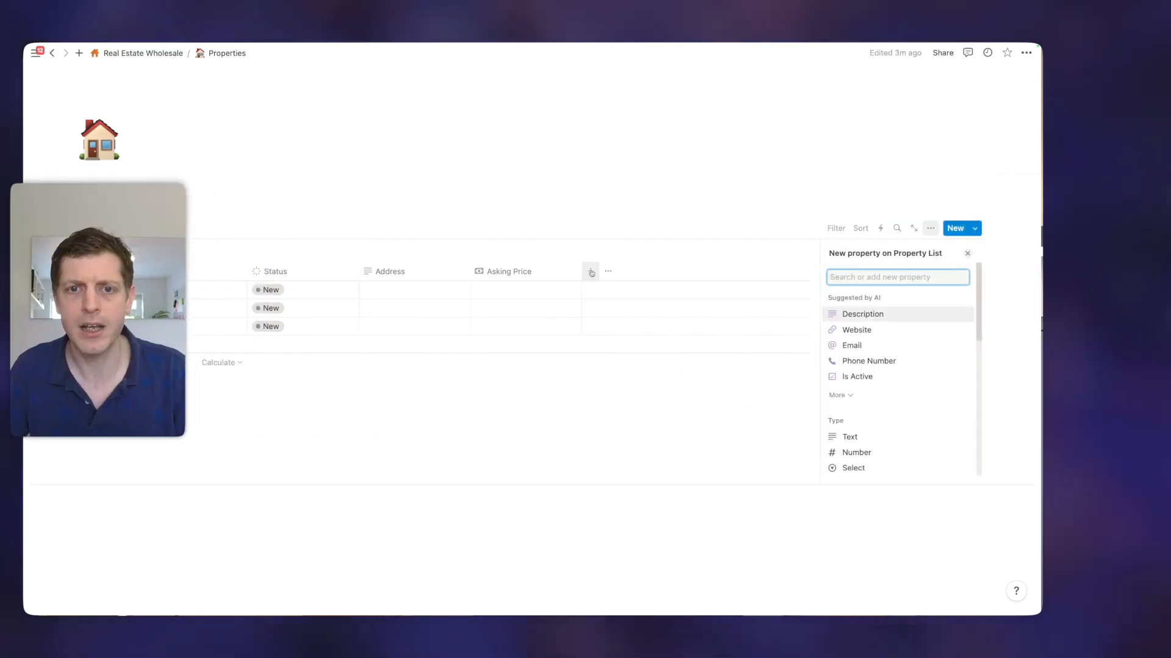
text(relat)
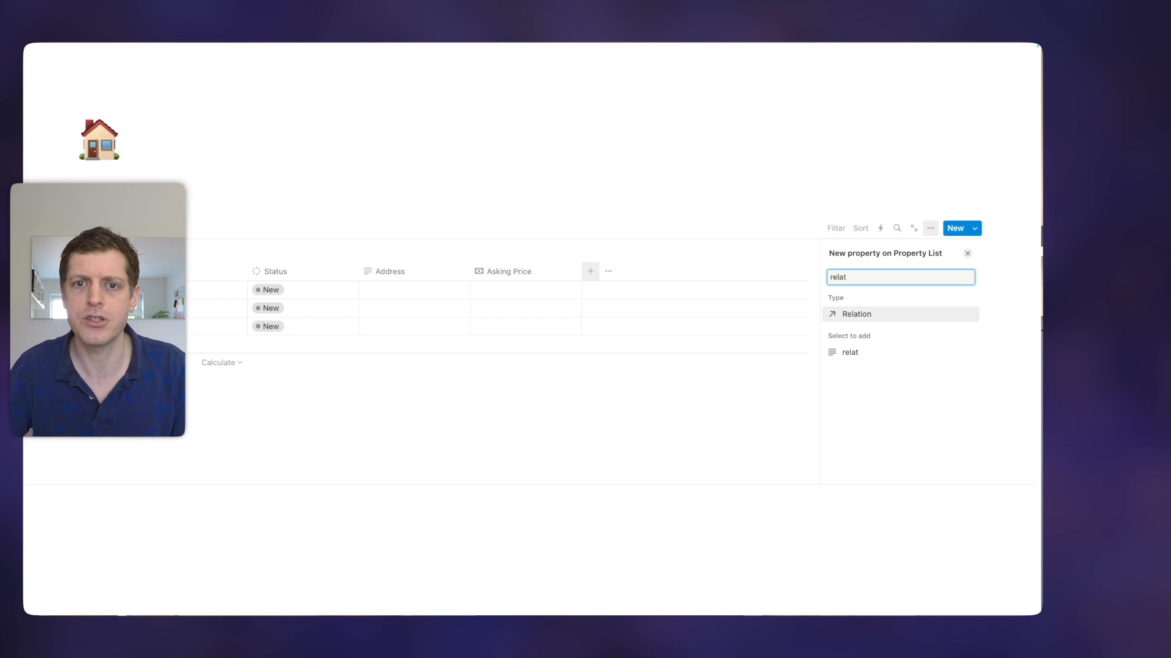
key(Return)
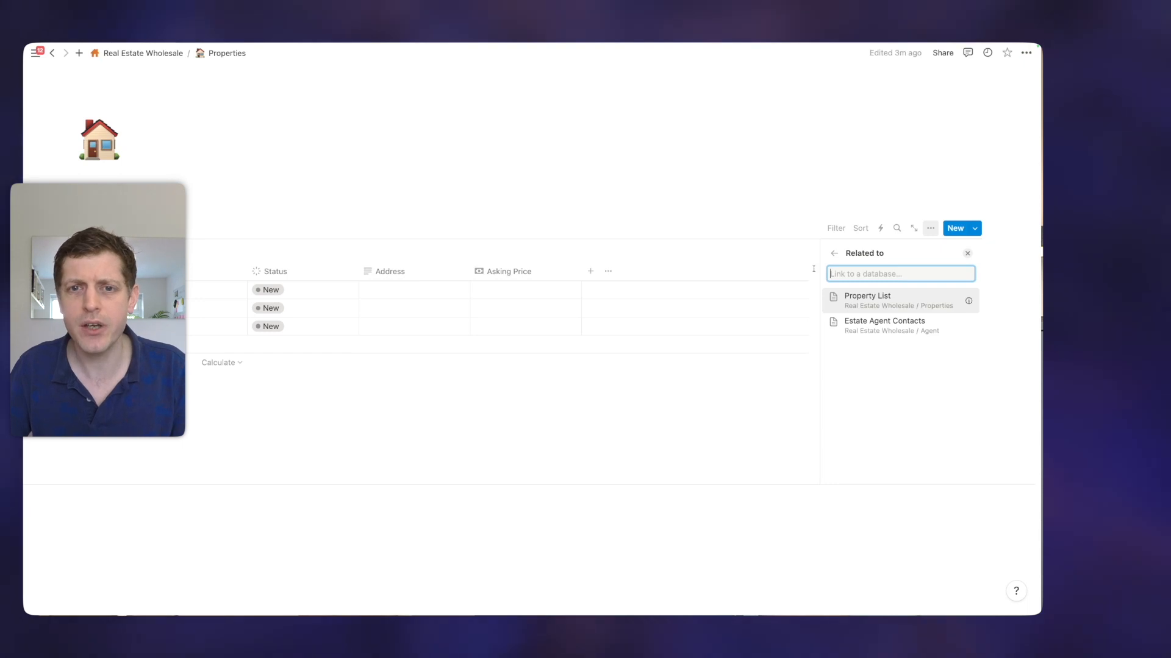
click(856, 324)
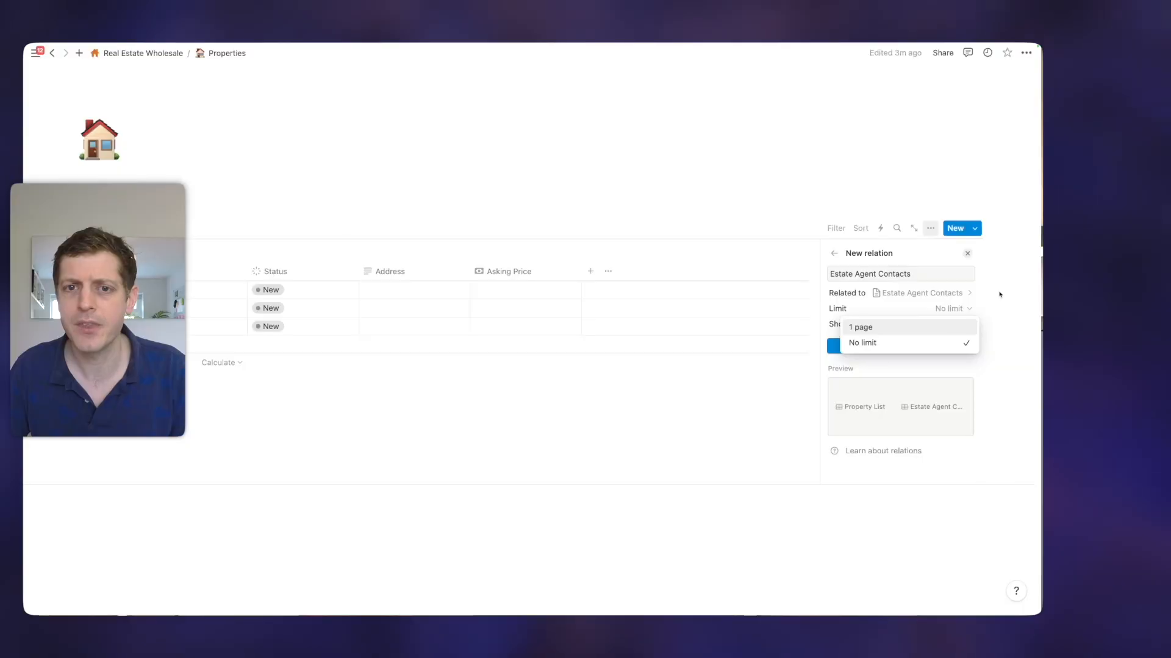
Show the relation on Estate Agent Contacts too, name the related property Property, and add the relation
mouse_move(947, 329)
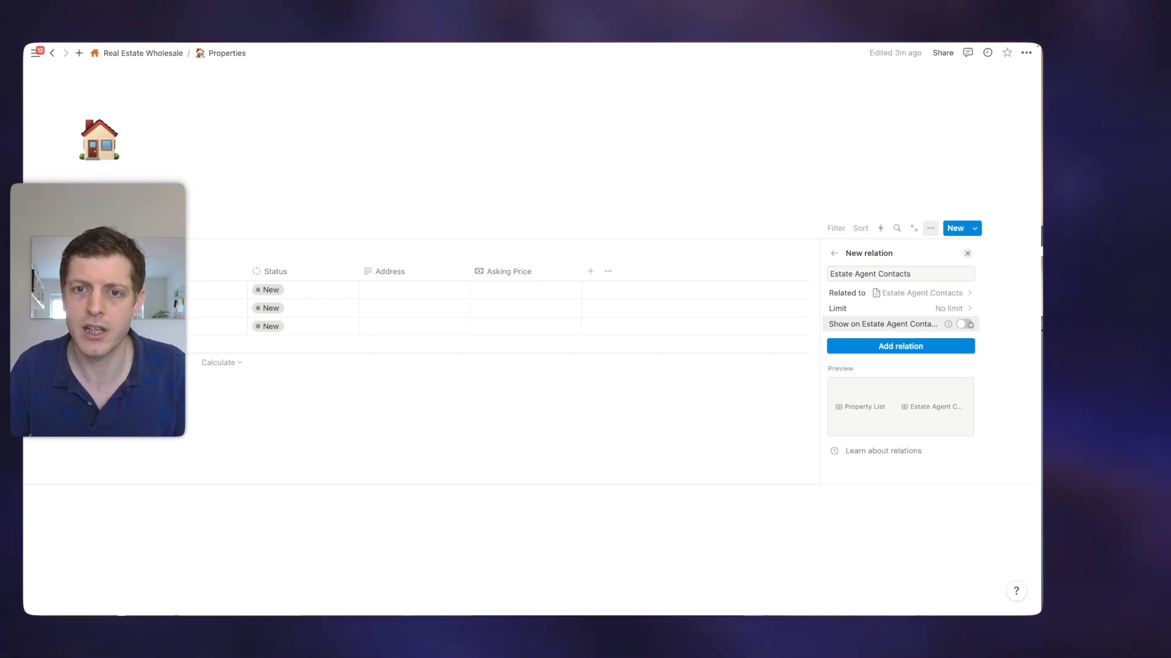
click(963, 323)
click(866, 361)
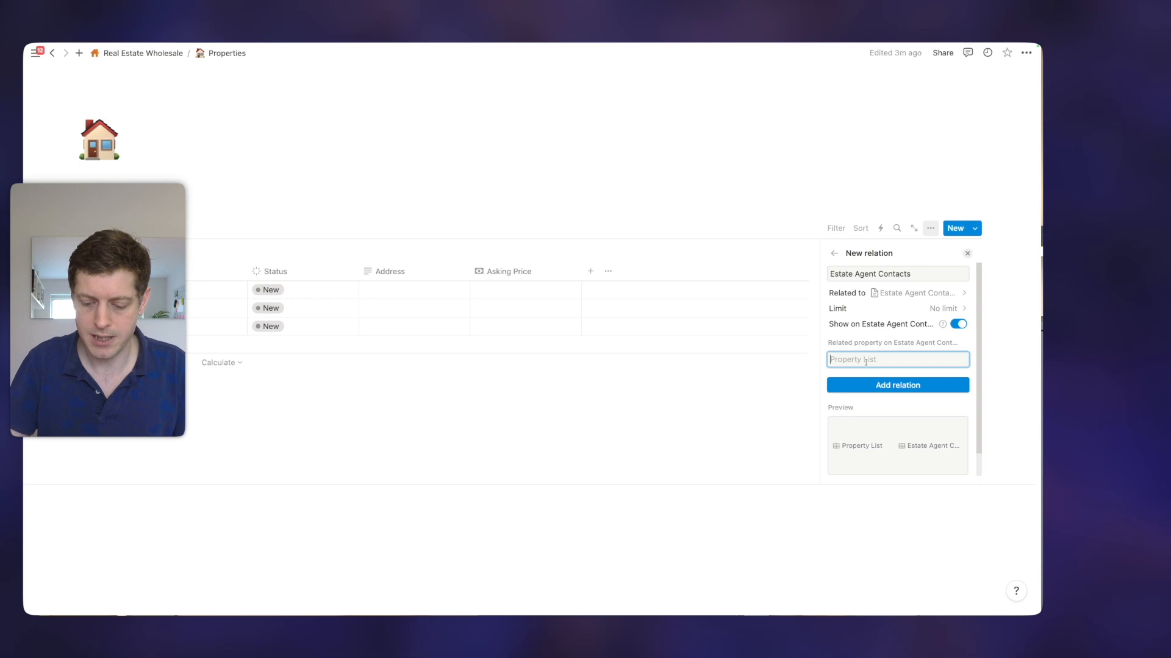
text(Property)
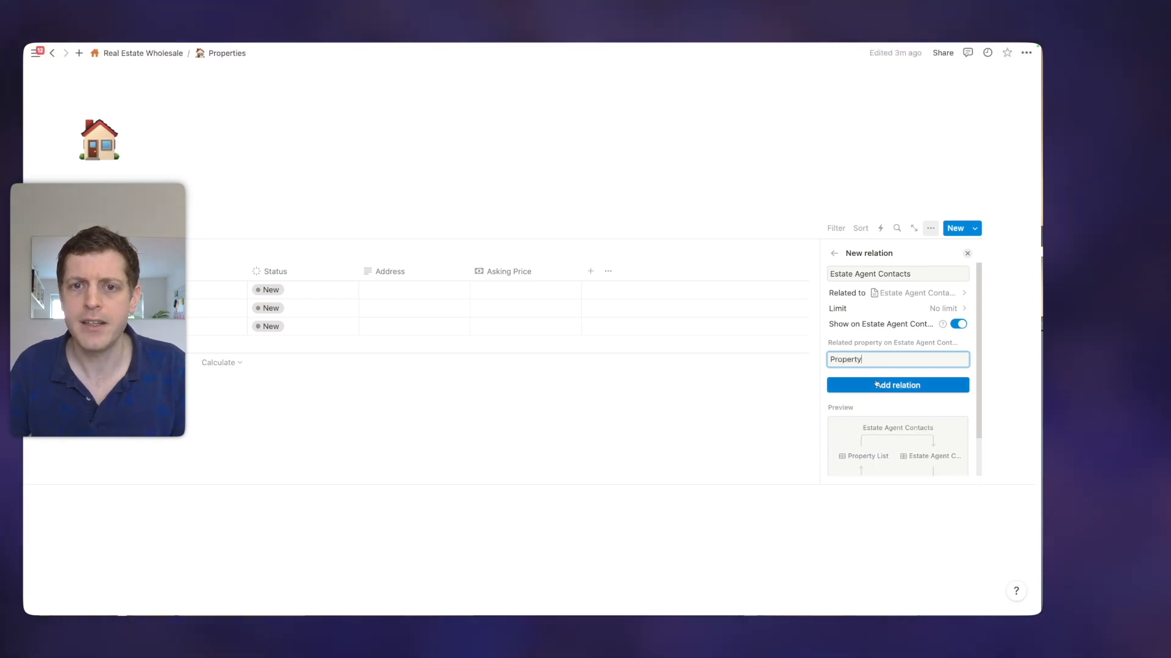
click(881, 386)
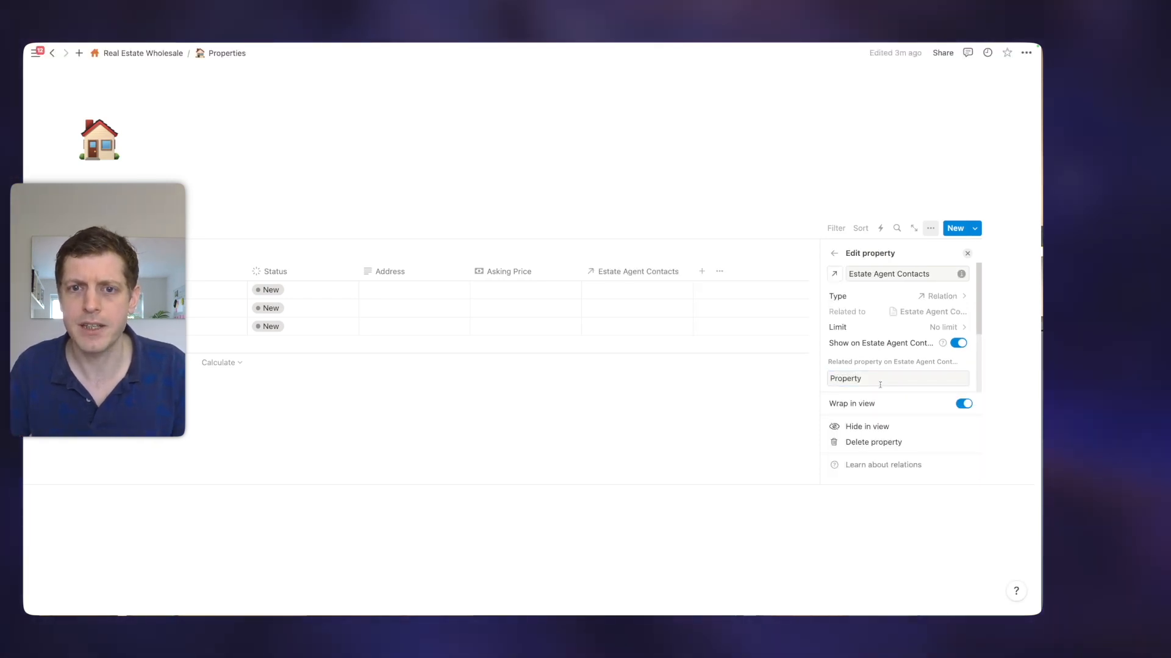
Name the three property rows 3 Church Street, 5 The Lane and 10 Mill Road
scroll(899, 369, down, 2)
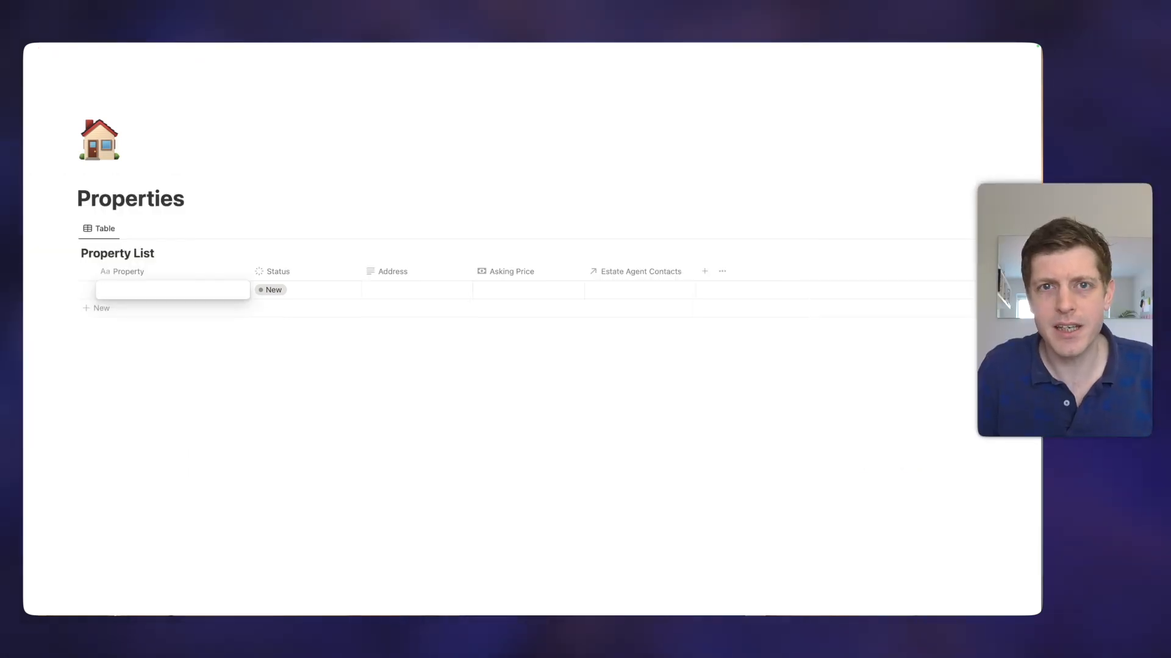
text(3)
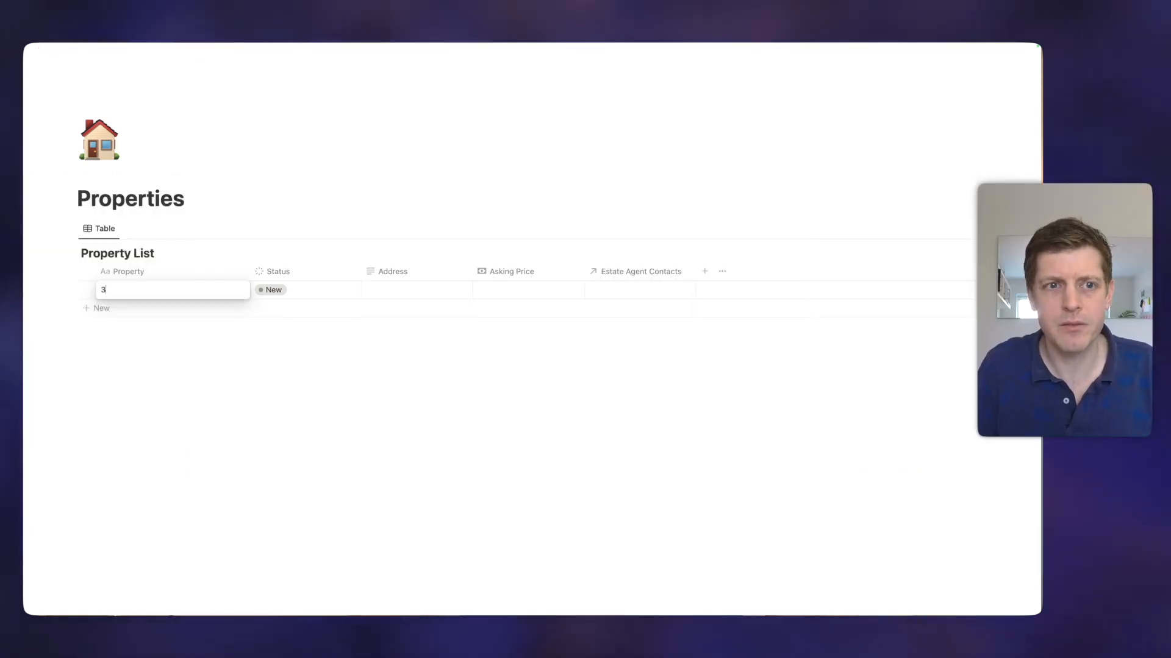
text( Church Street)
key(Return)
text(5 The Lane)
key(Return)
text(10 Mill Road)
Enter asking prices of 100000, 200000 and 350000 for the three properties
click(418, 326)
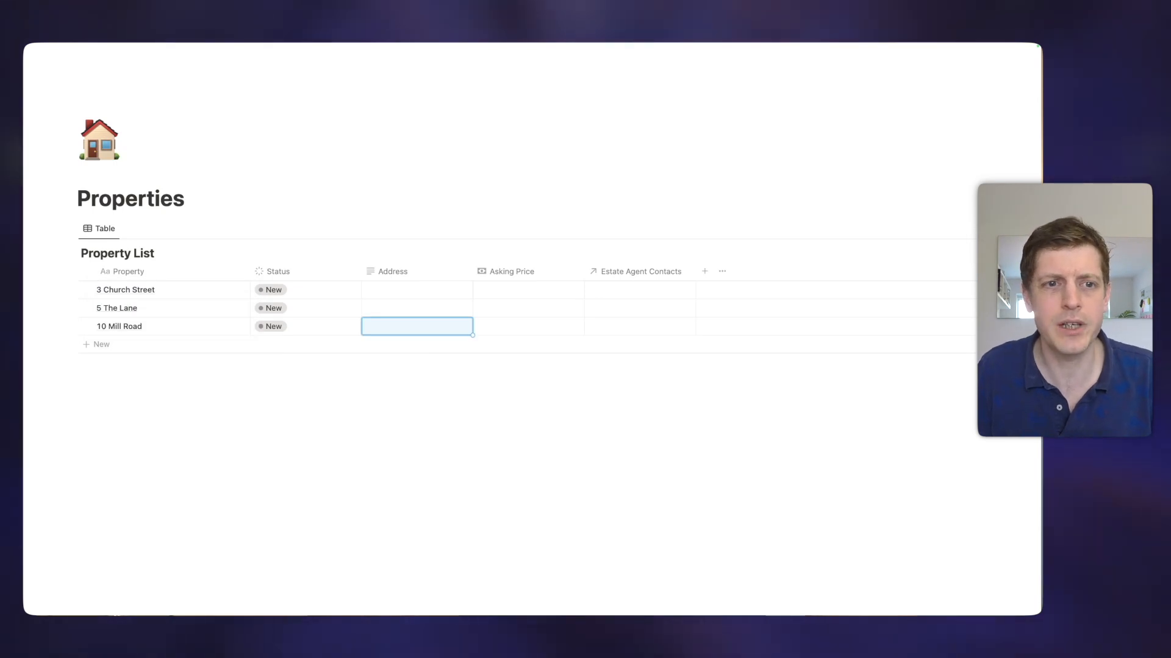
click(509, 291)
click(512, 289)
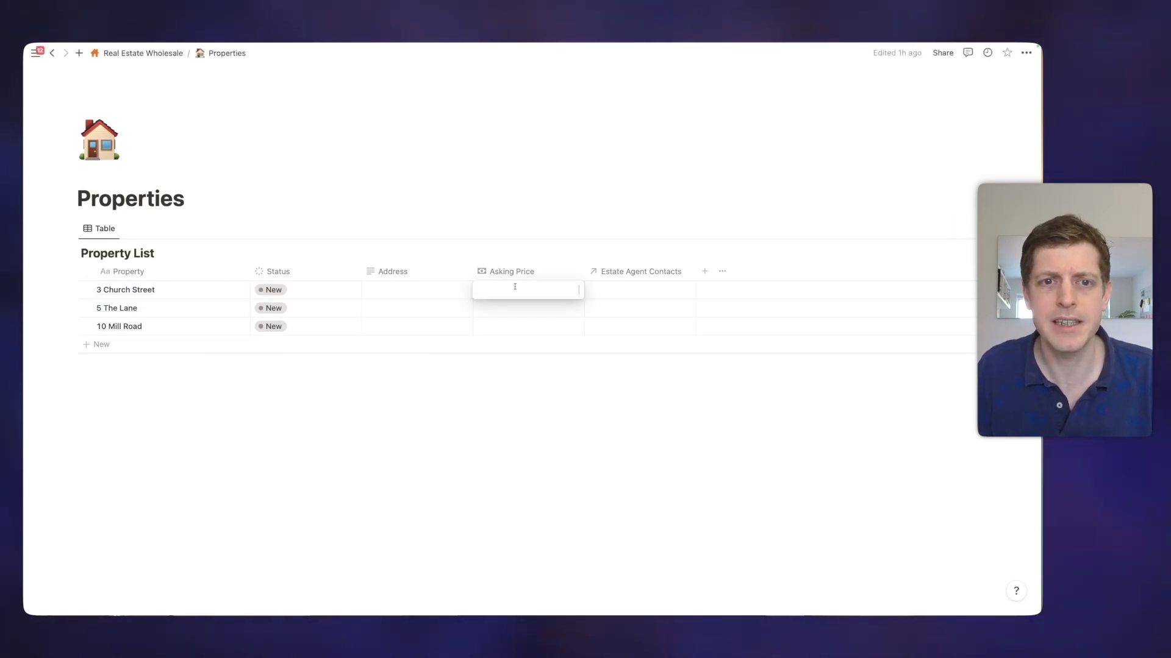
text(100000)
key(Return)
text(200000)
key(Return)
text(3500000.00)
key(Return)
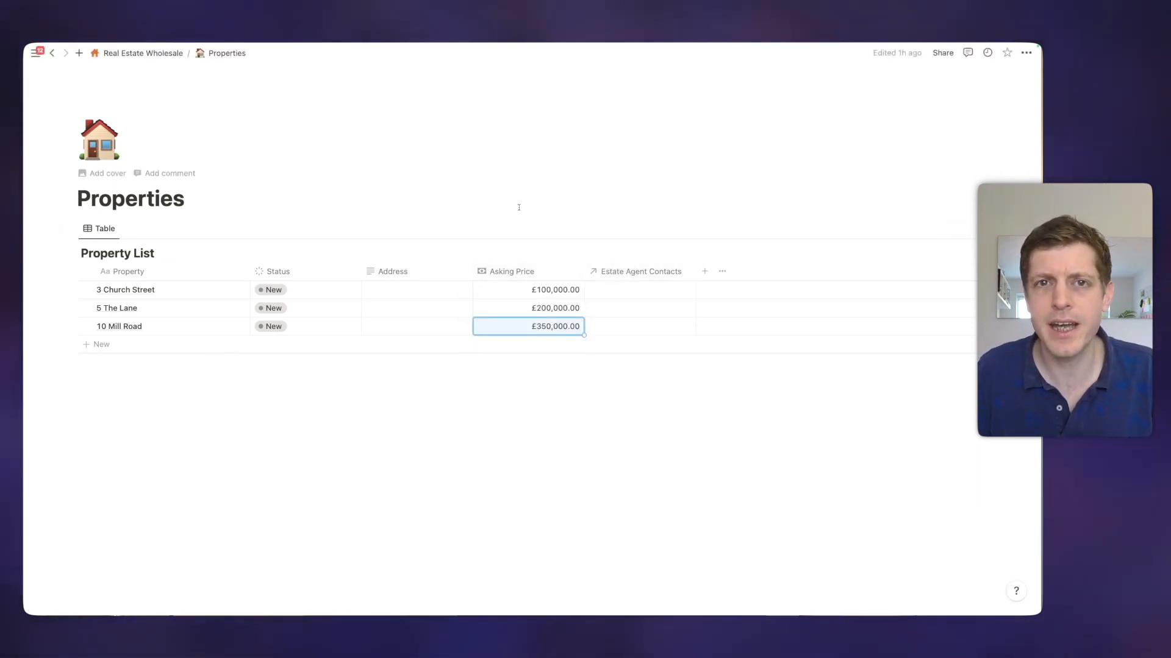
Open the Agent database and link 3 Church Street and 10 Mill Road to Estate Agent ABC
click(143, 53)
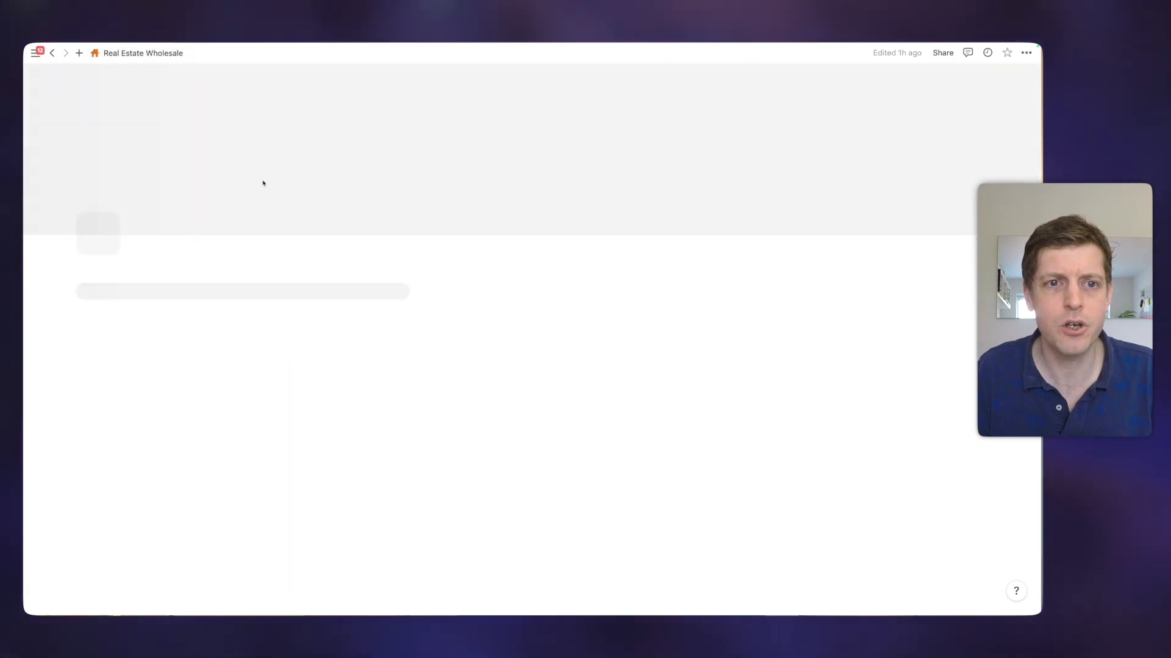
click(414, 492)
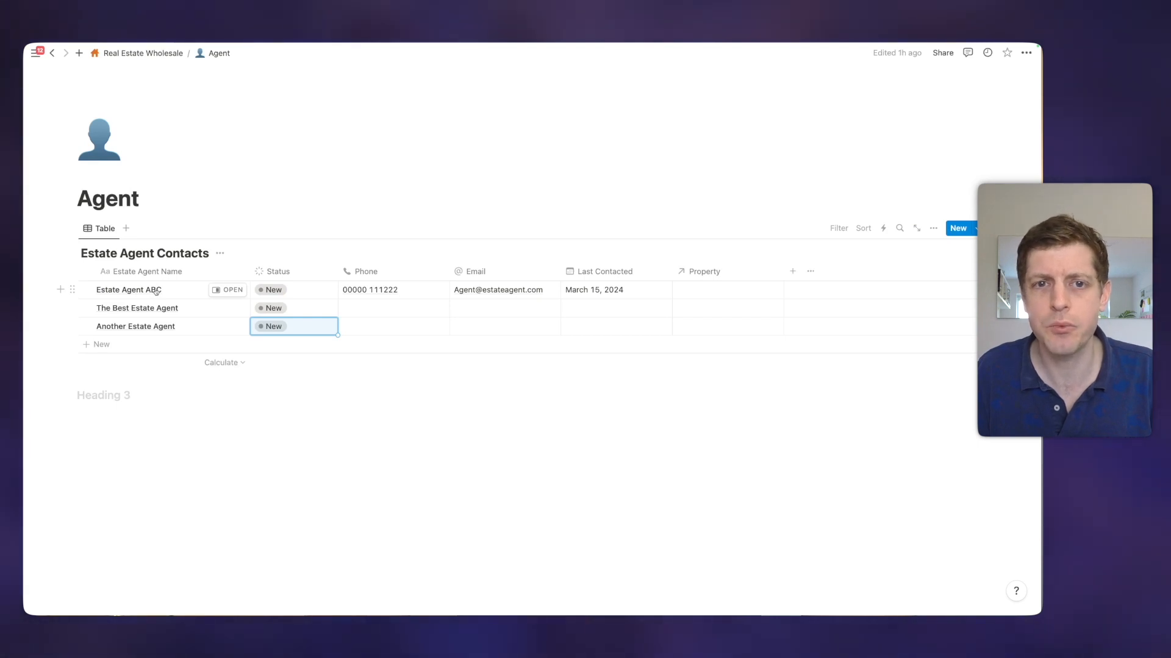
click(695, 297)
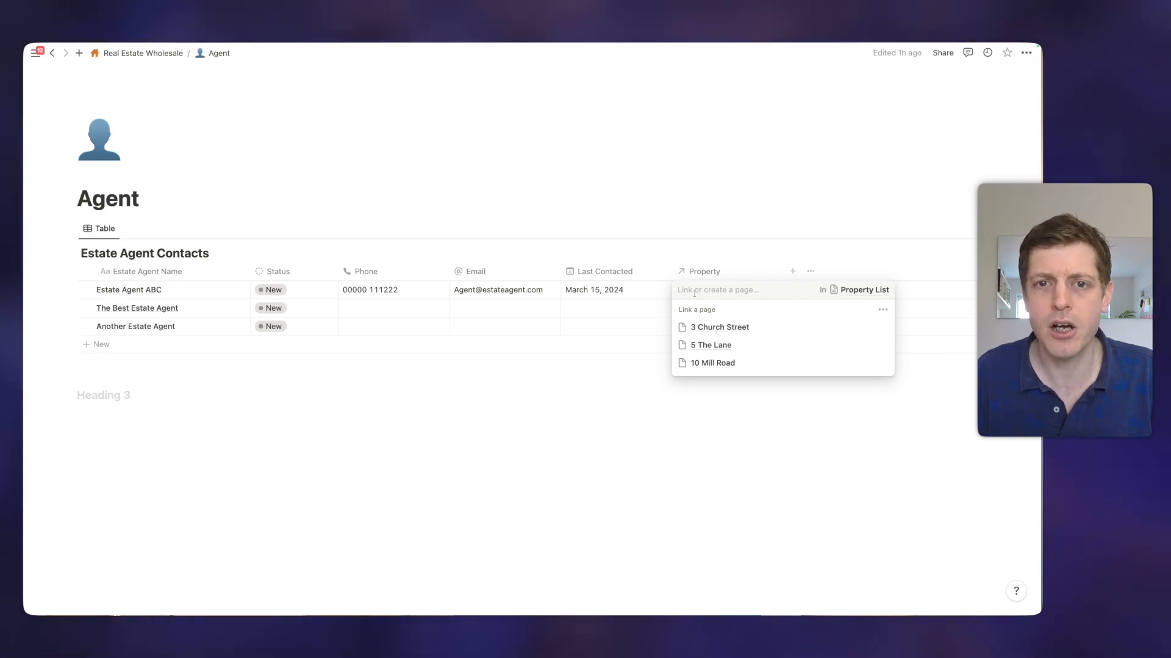
click(714, 331)
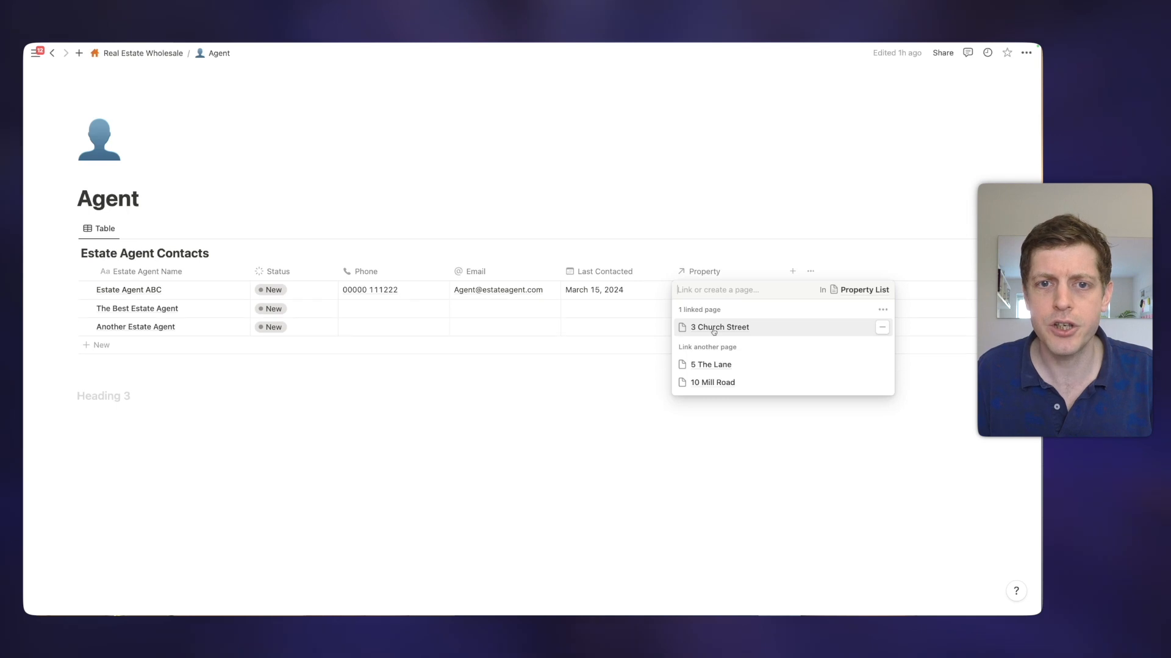
click(717, 383)
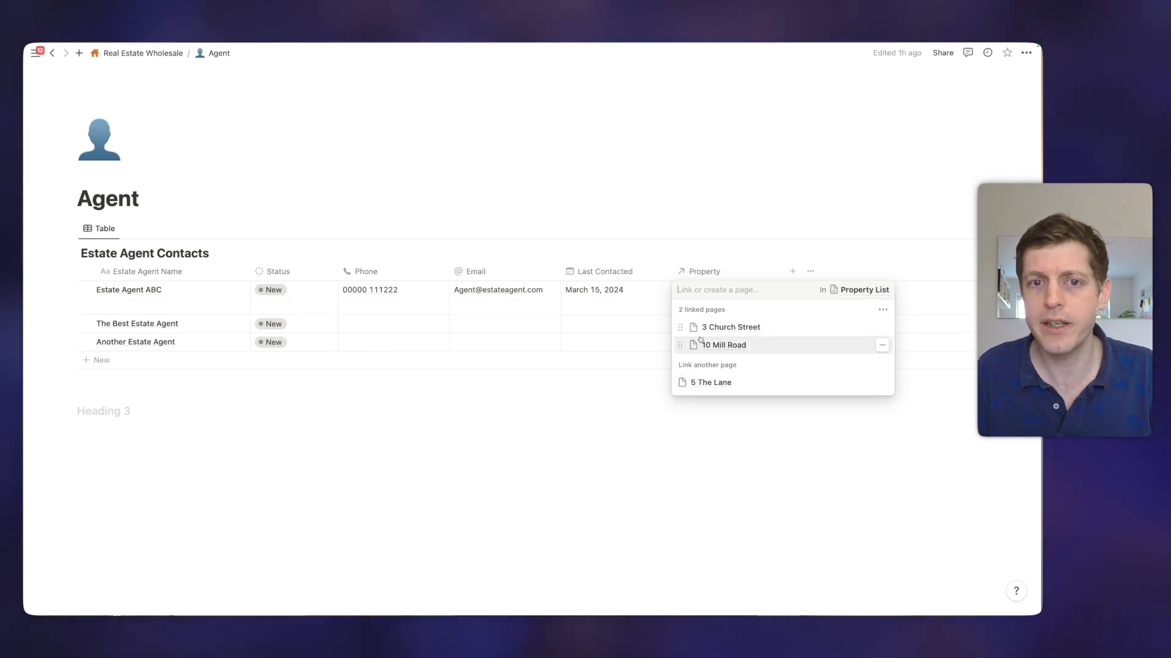
click(651, 444)
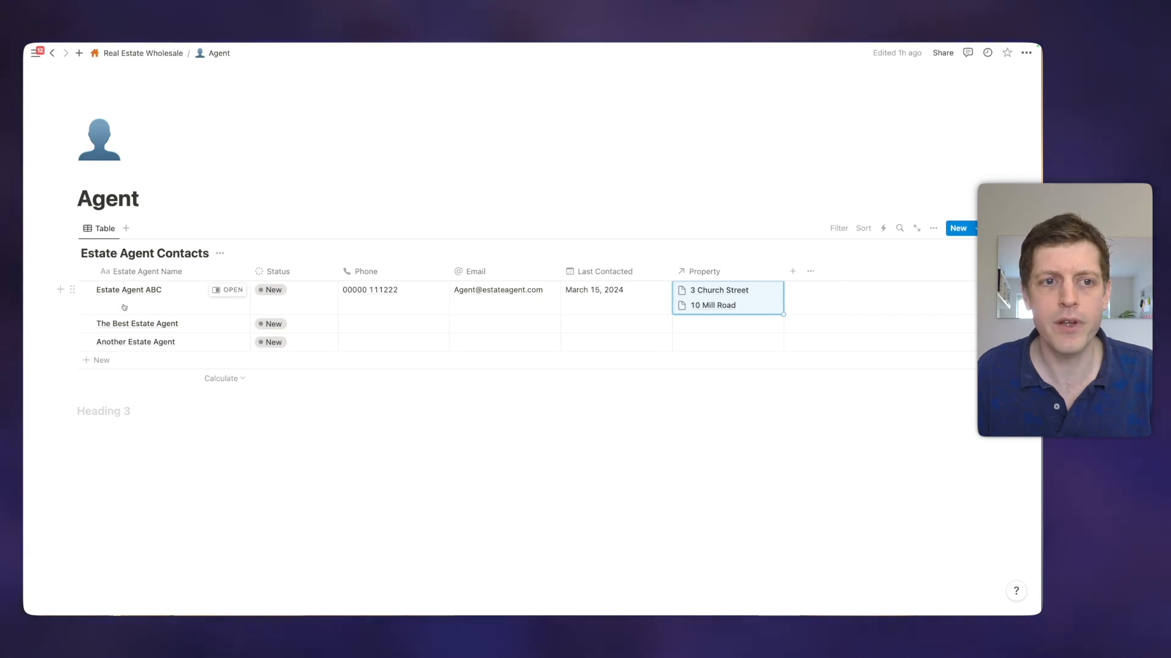
Open the linked 10 Mill Road page from Estate Agent ABC to check its details, then close it
click(713, 310)
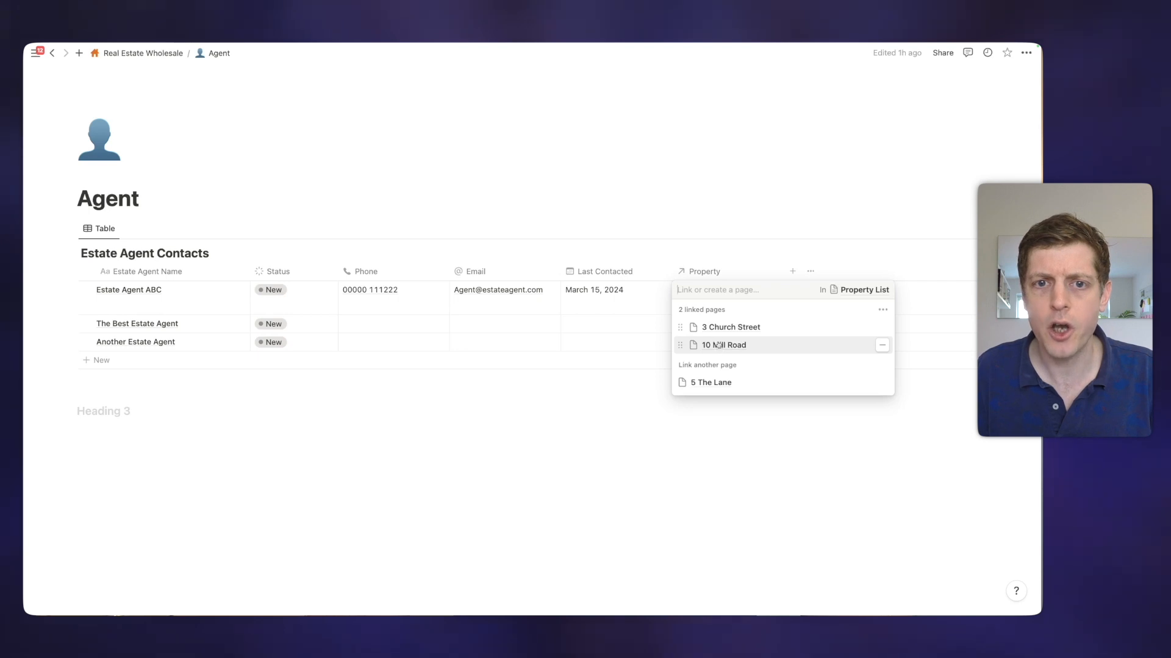
click(718, 345)
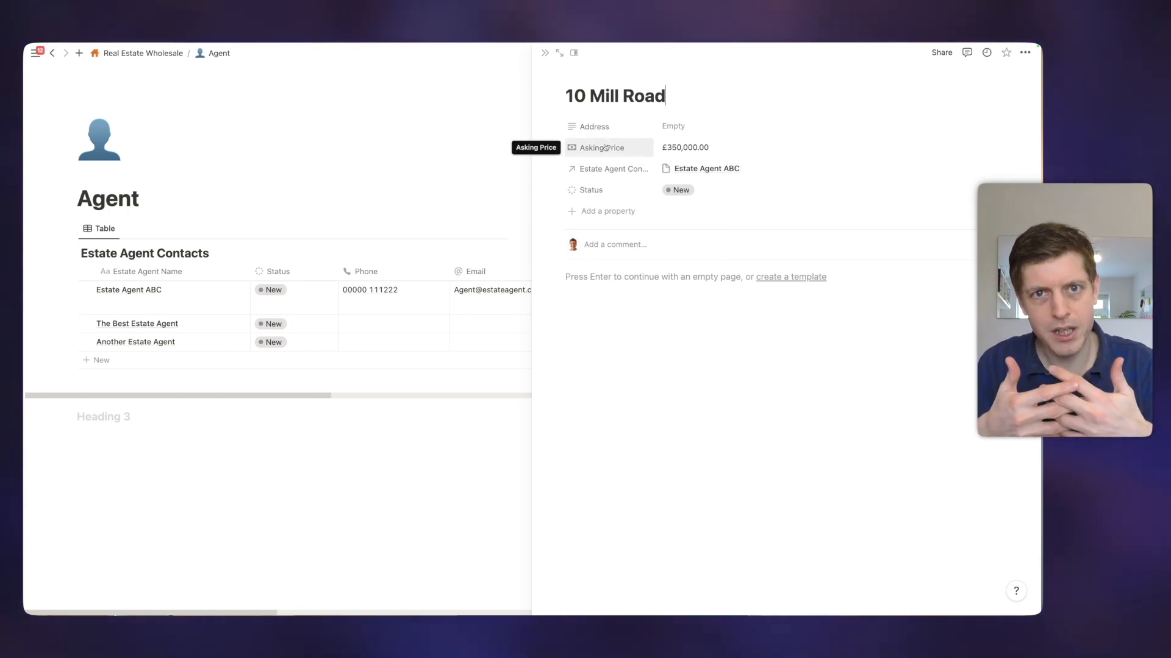
click(545, 53)
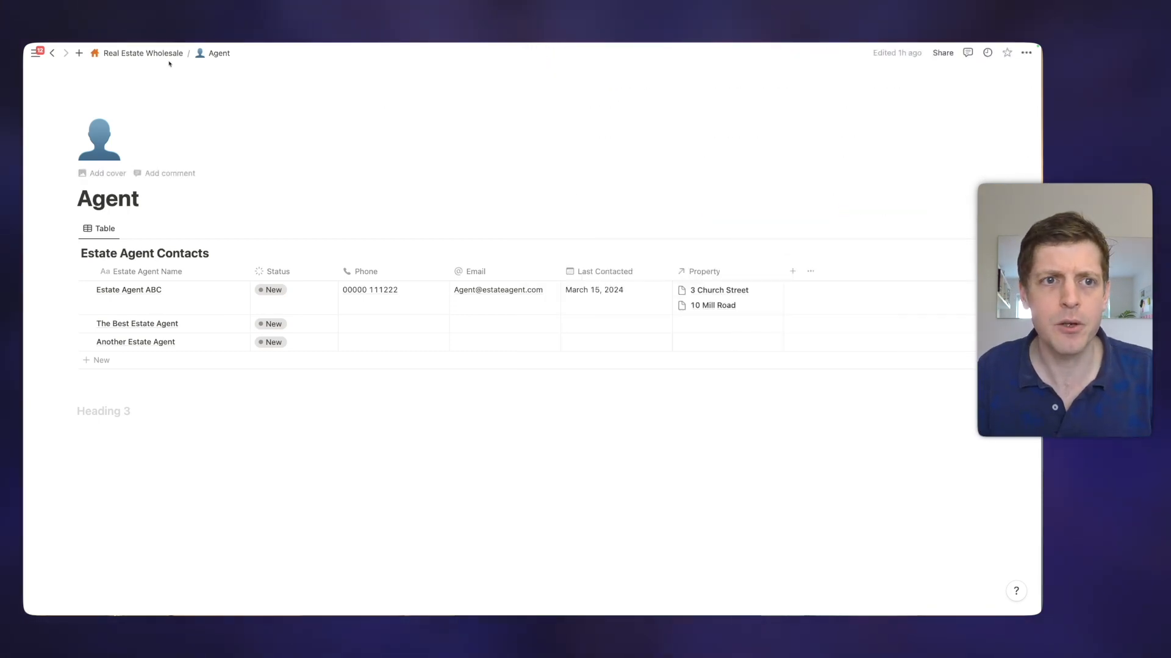
Return to Properties and add a Rollup property showing the related Estate Agent Contacts' Phone as original values
click(152, 53)
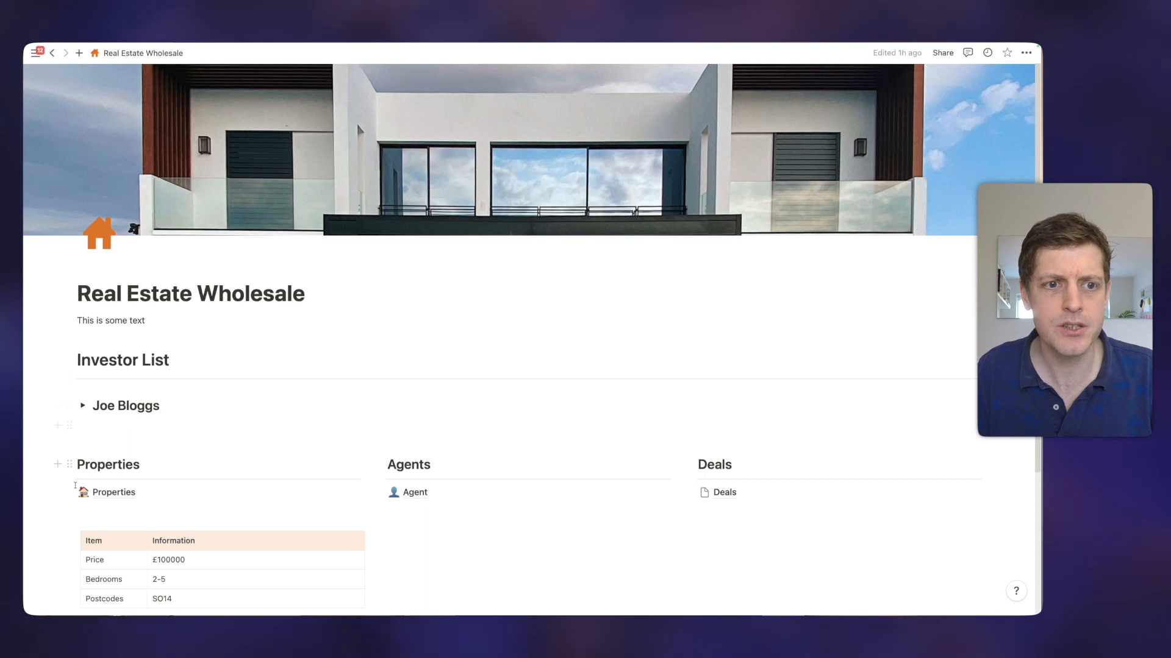
click(114, 492)
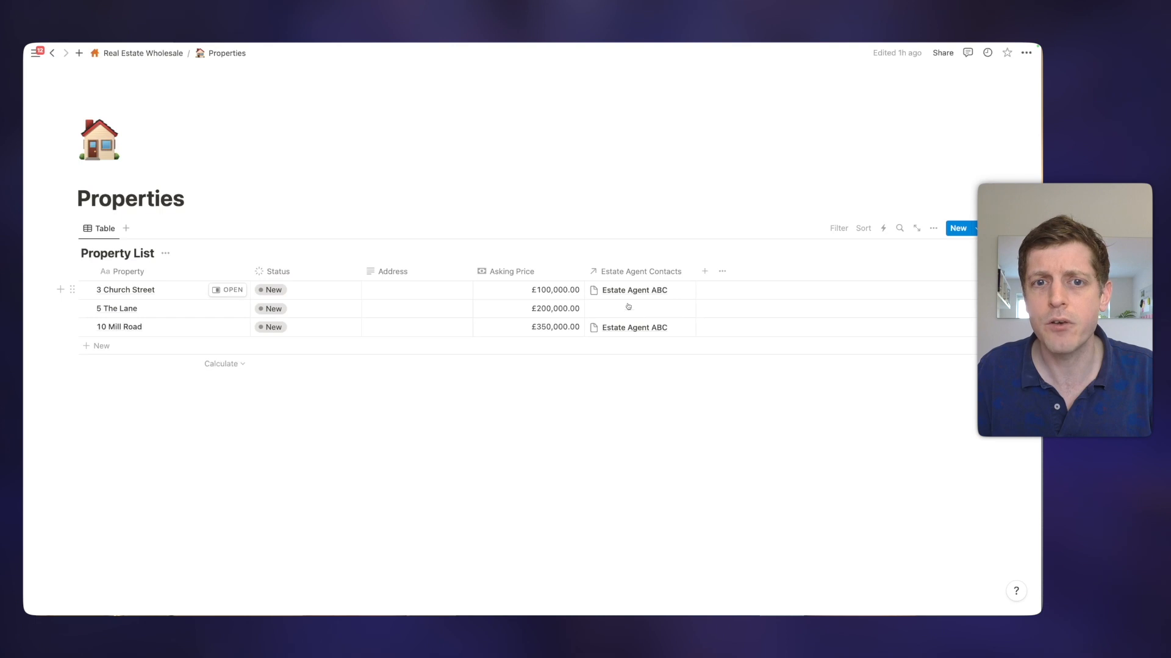
click(704, 271)
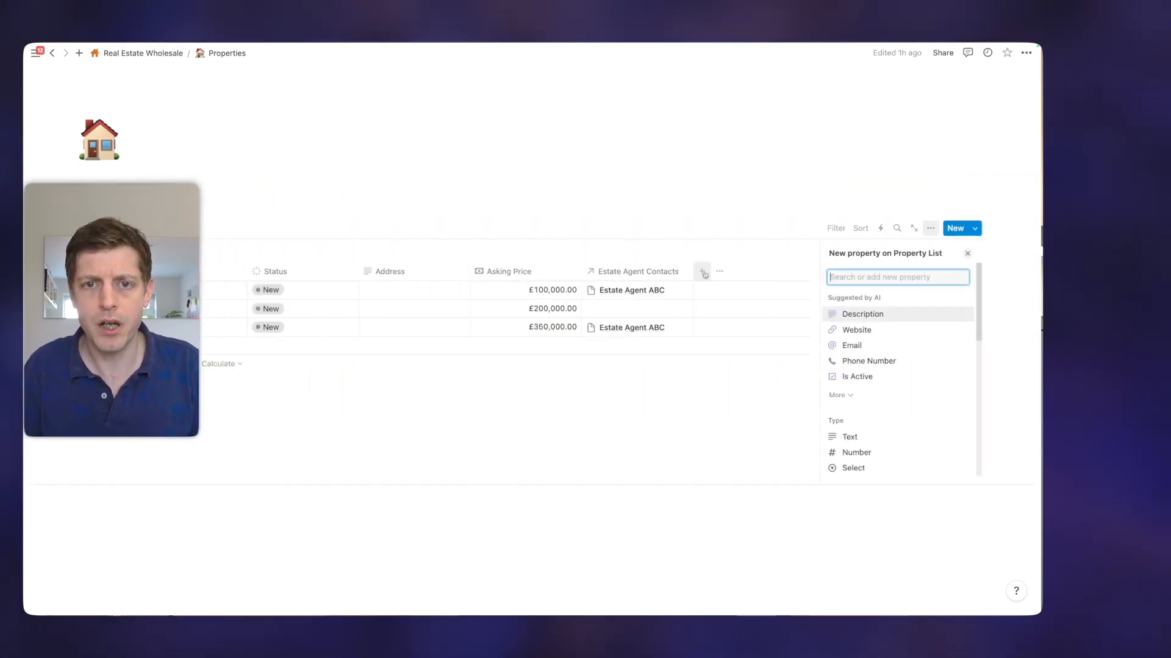
text(Roll)
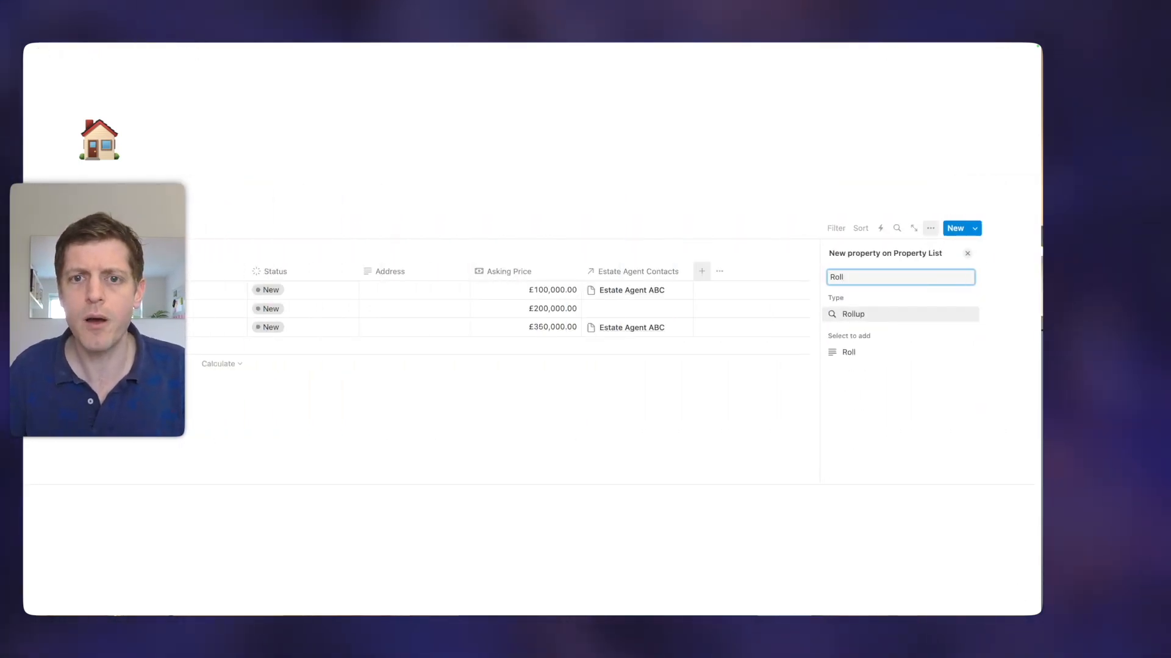
click(863, 315)
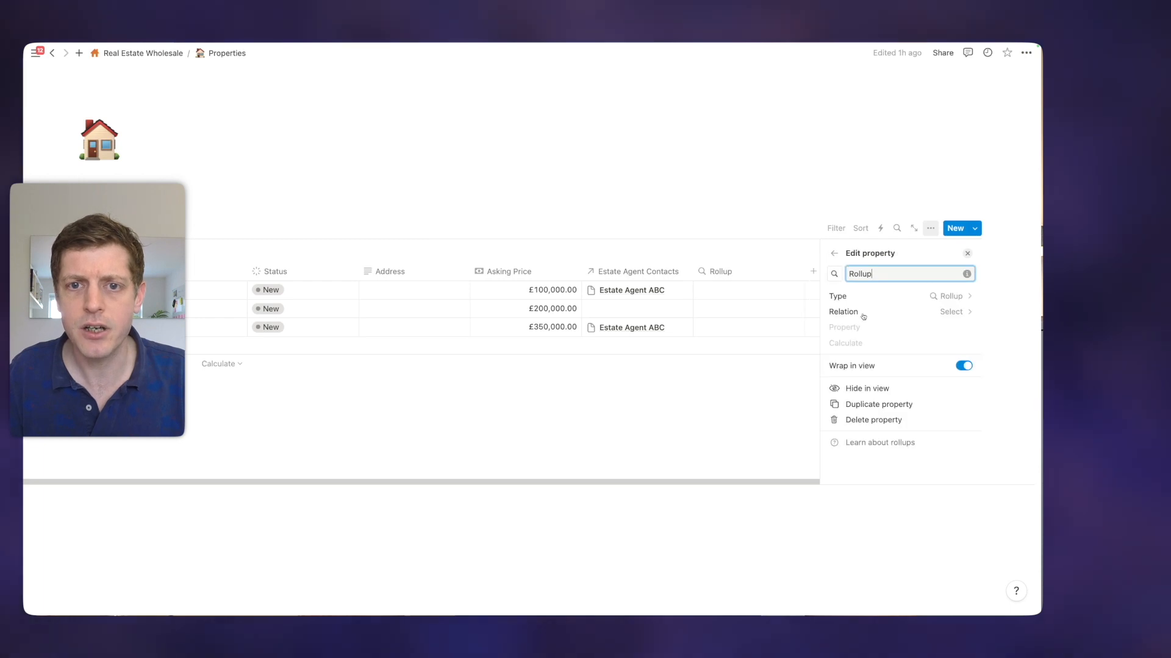
click(884, 312)
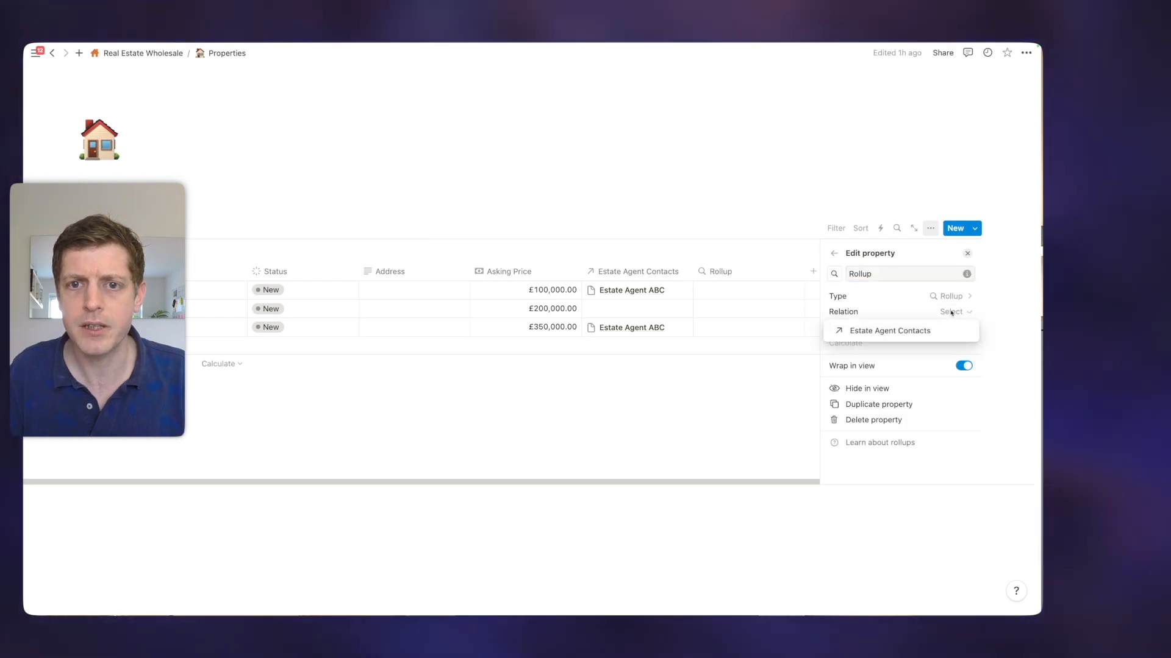
click(899, 333)
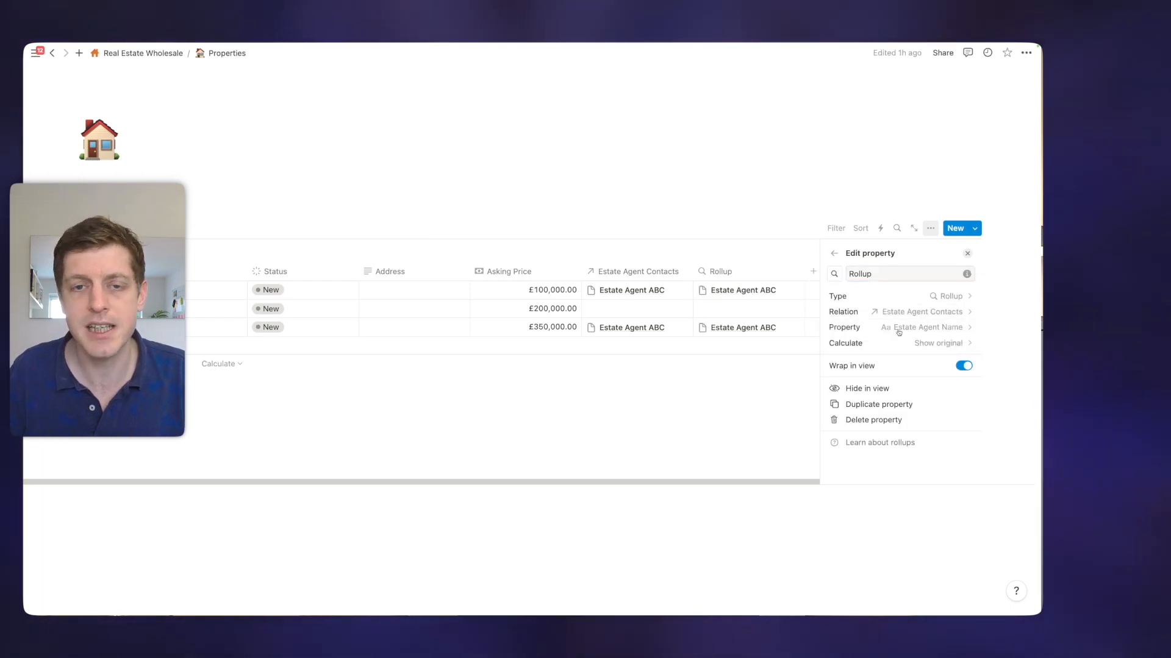
click(932, 329)
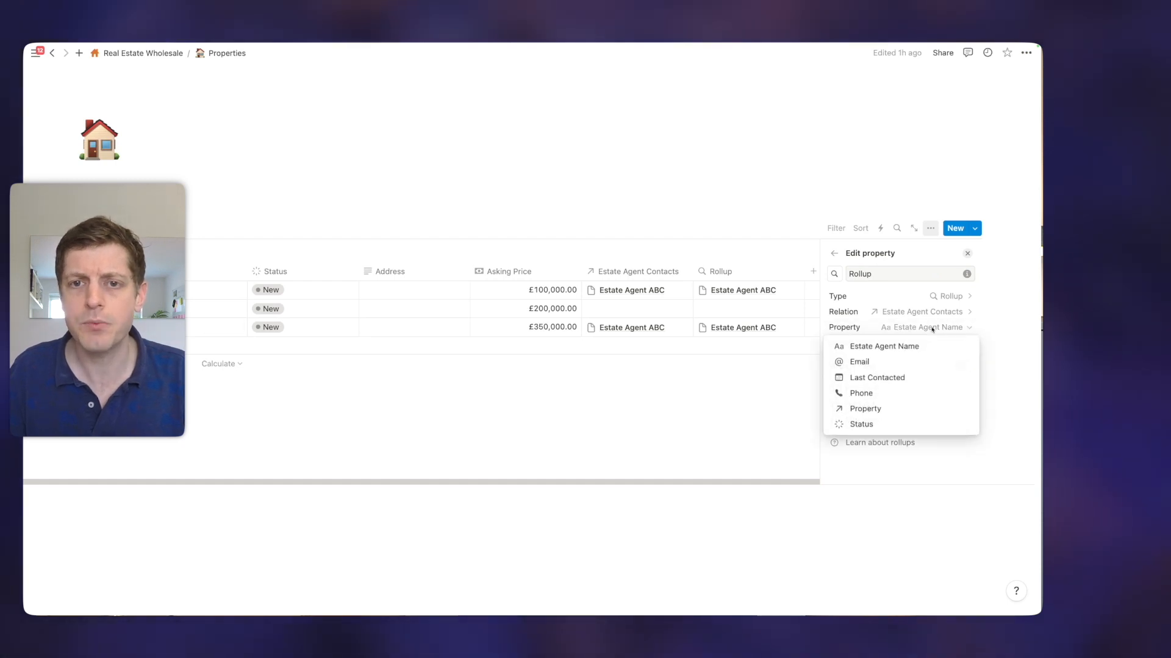
click(865, 395)
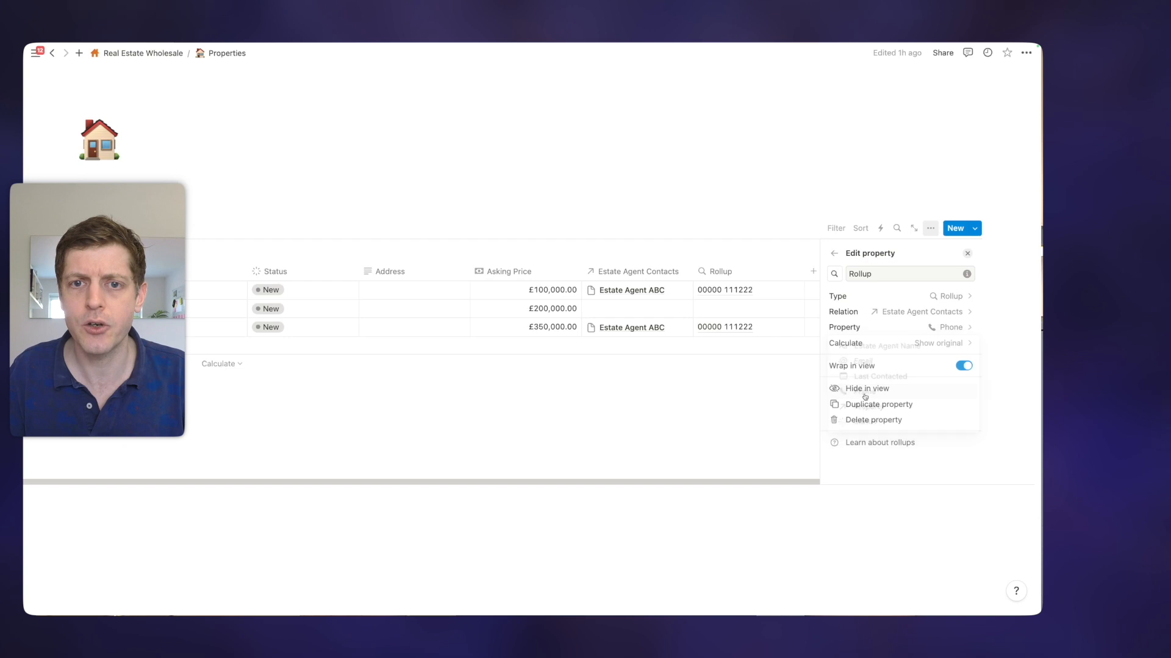
click(909, 344)
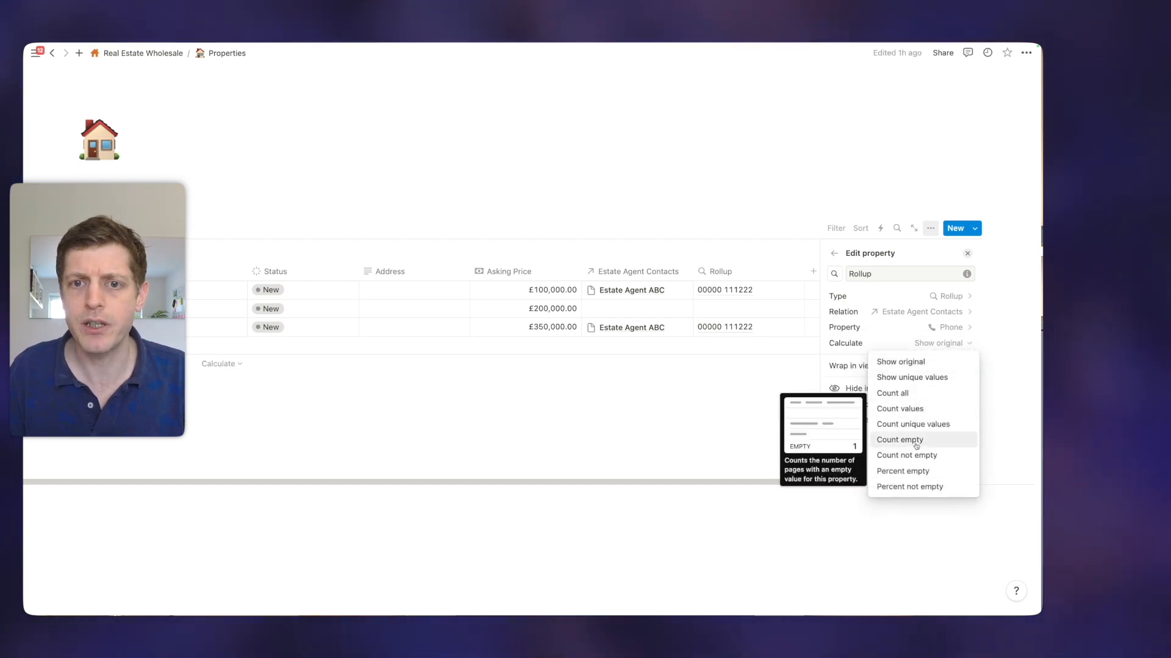
click(898, 362)
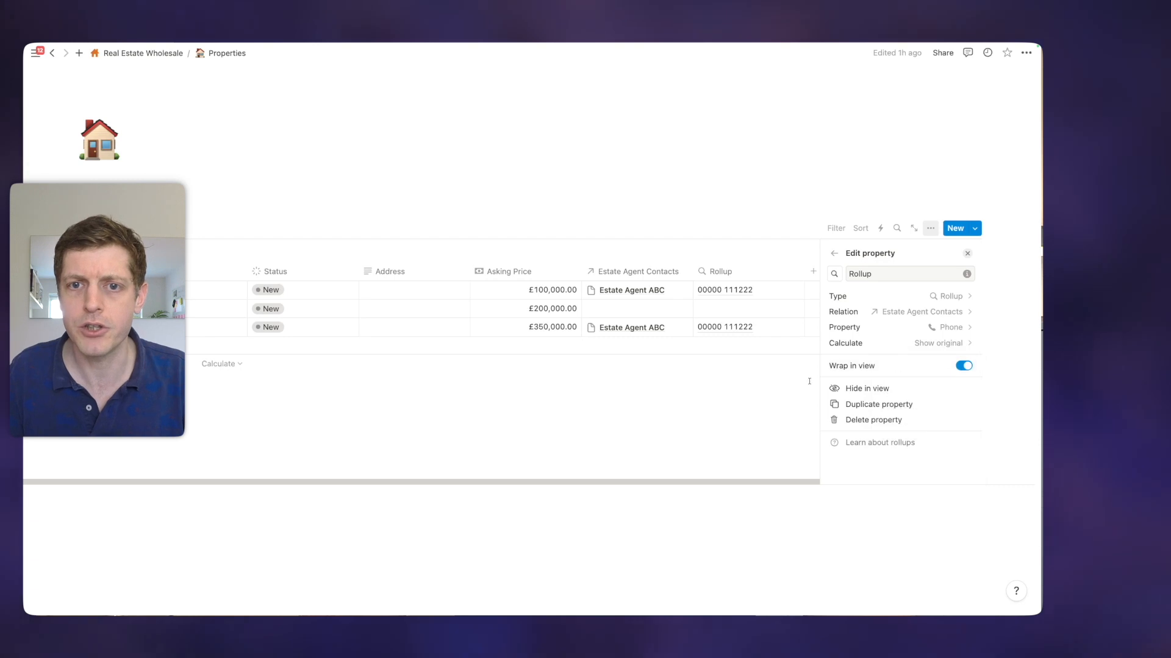
click(966, 255)
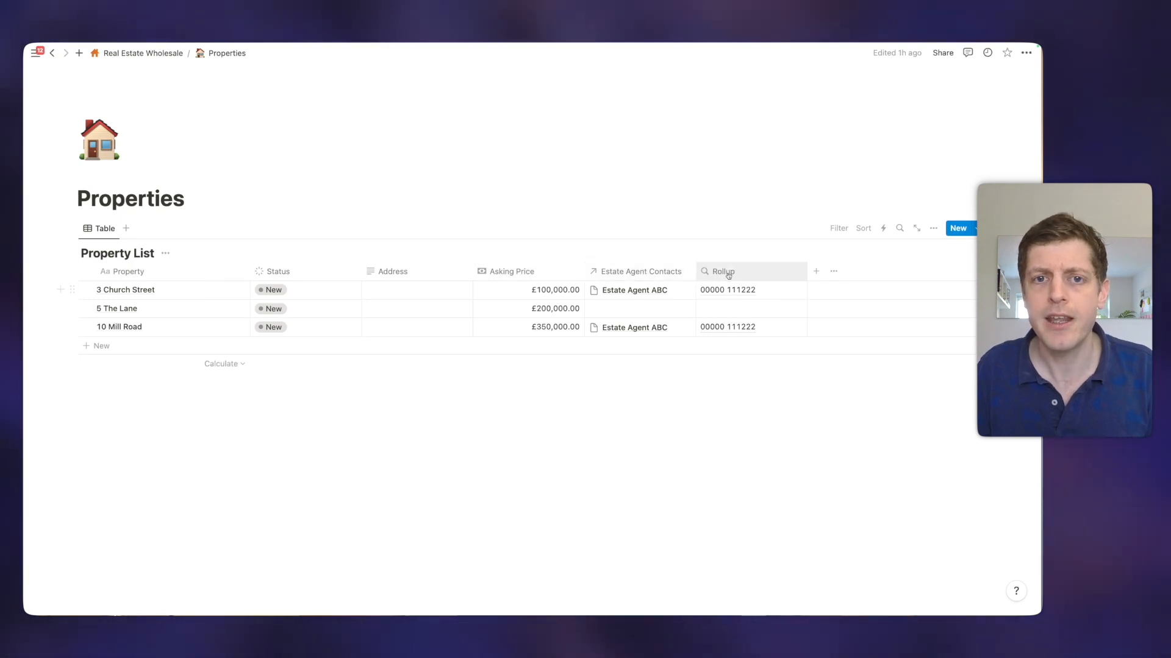
Rename the rollup column to Phone Number and give it a phone icon
click(728, 274)
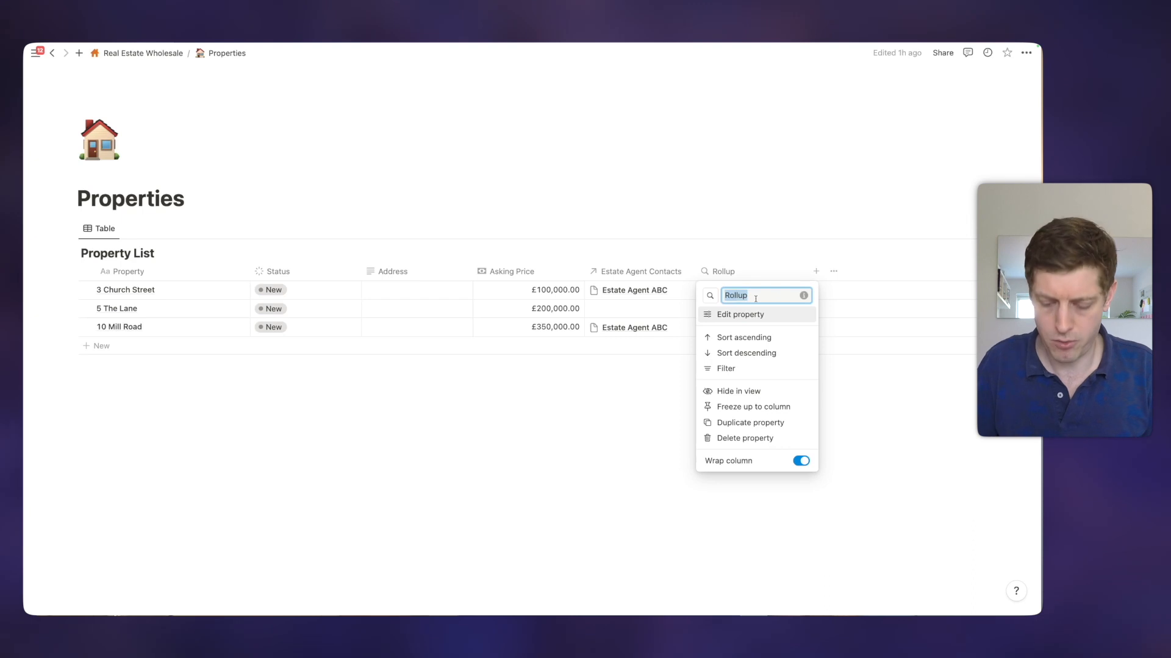
text(Phone Number)
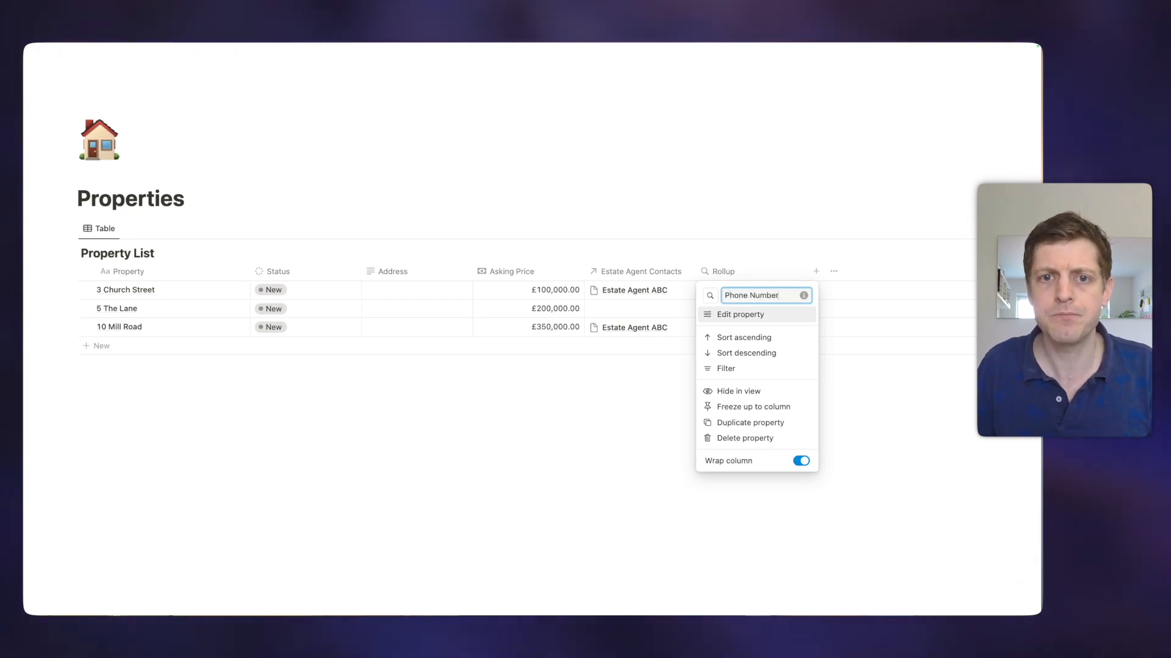
click(709, 296)
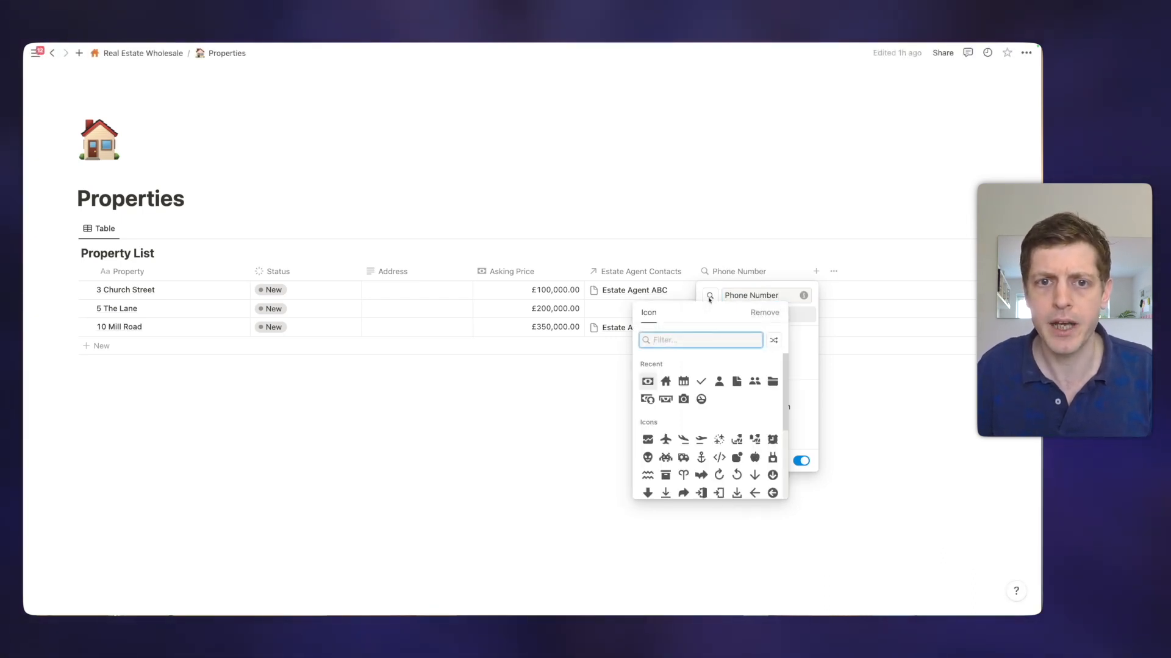
text(phone)
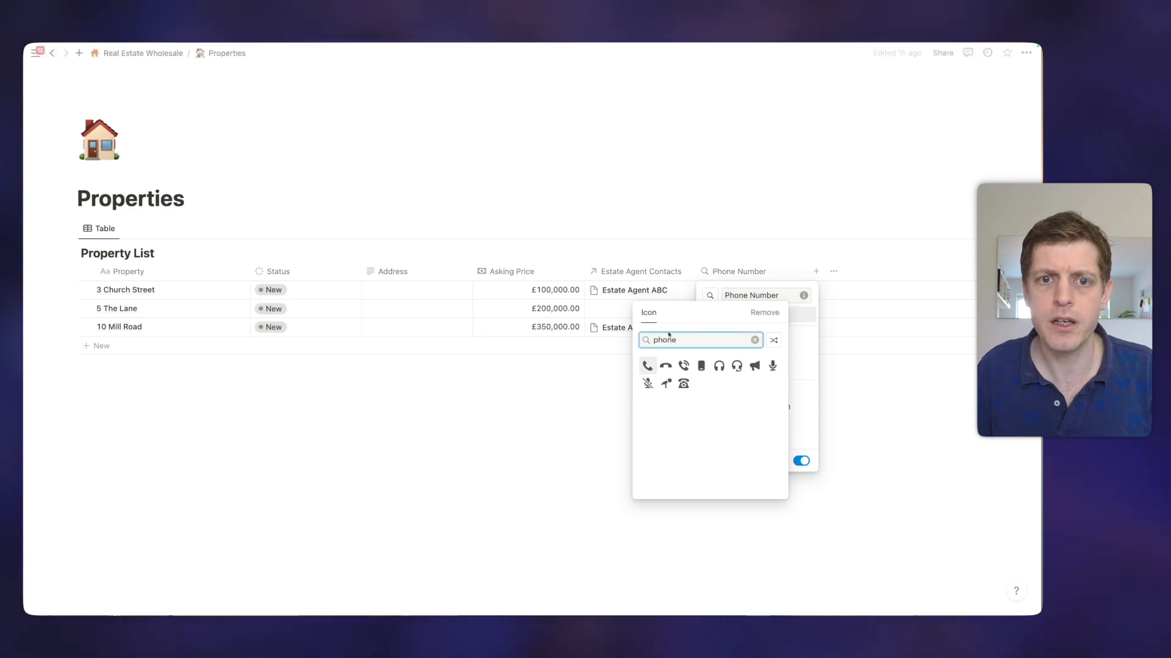
click(647, 366)
click(601, 421)
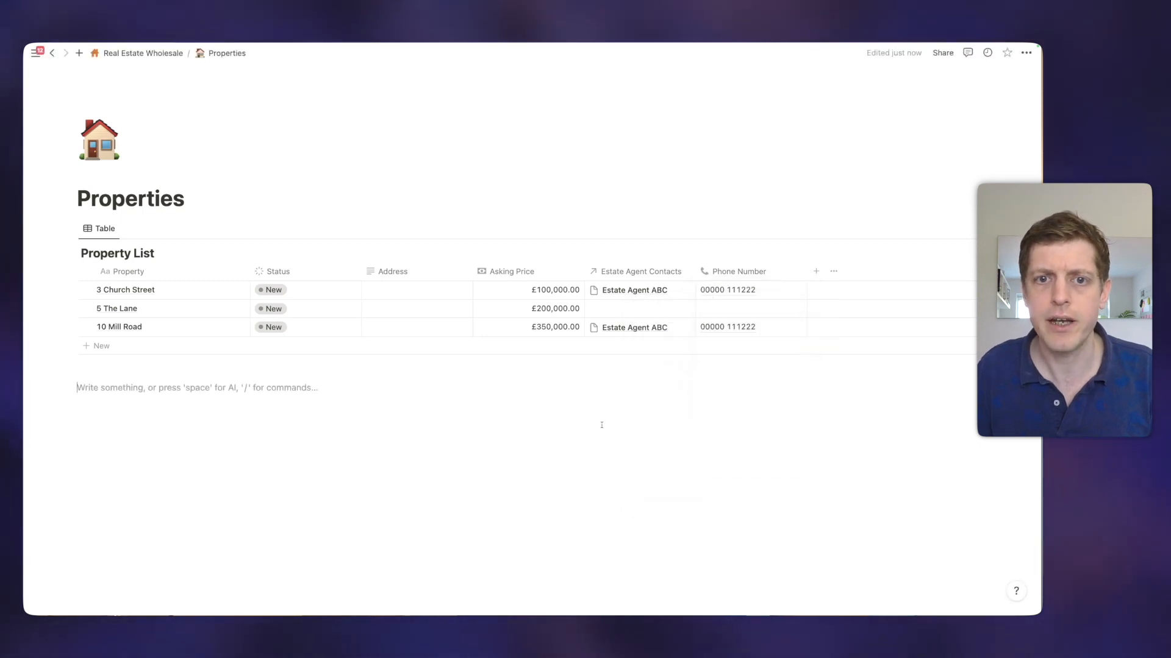